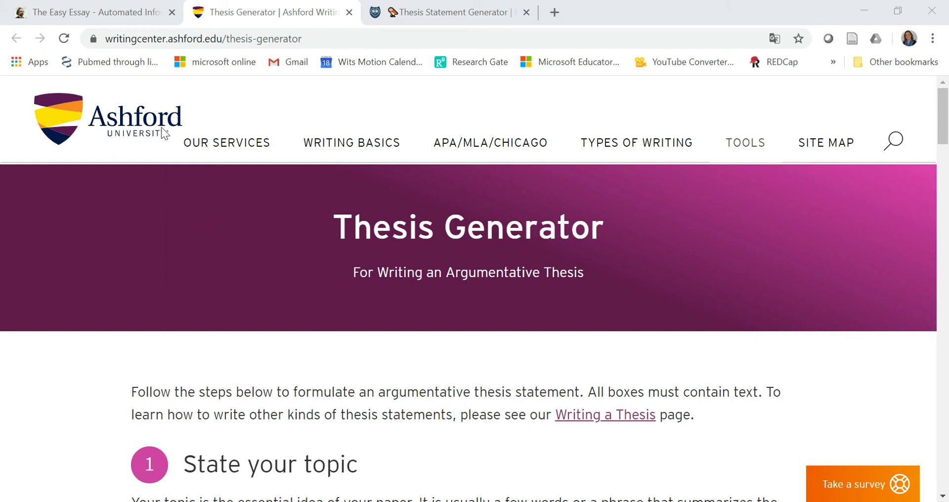
Examine the six prompts of the Ashford thesis generator and their sample answers, from the topic to the opposing viewpoint.
scroll(615, 417, down, 1)
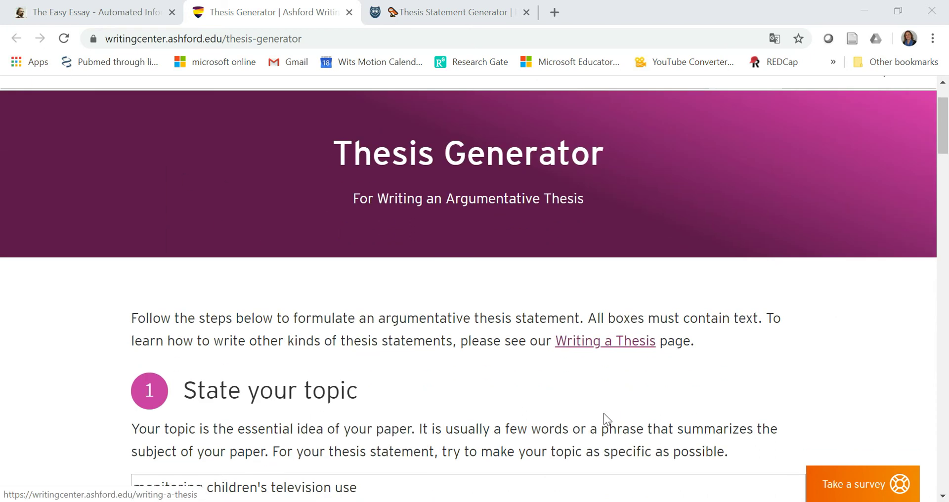
scroll(608, 417, up, 1)
mouse_move(733, 152)
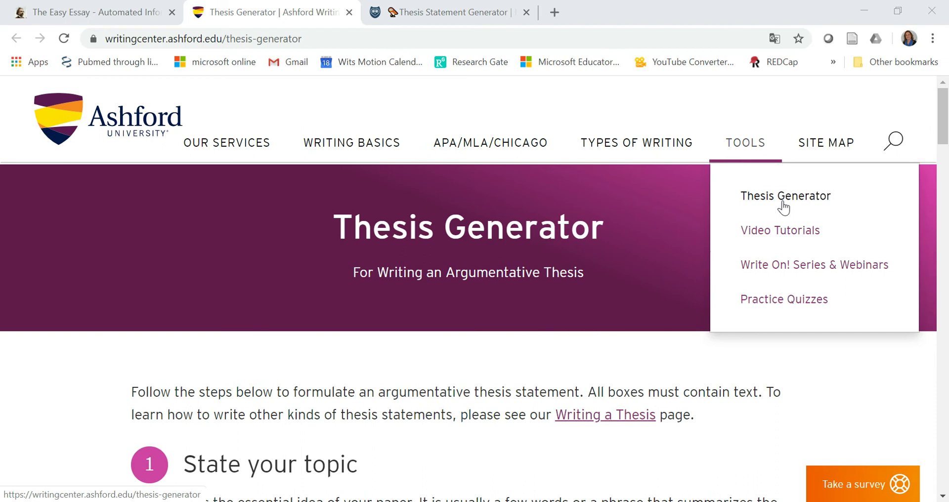
scroll(609, 348, down, 3)
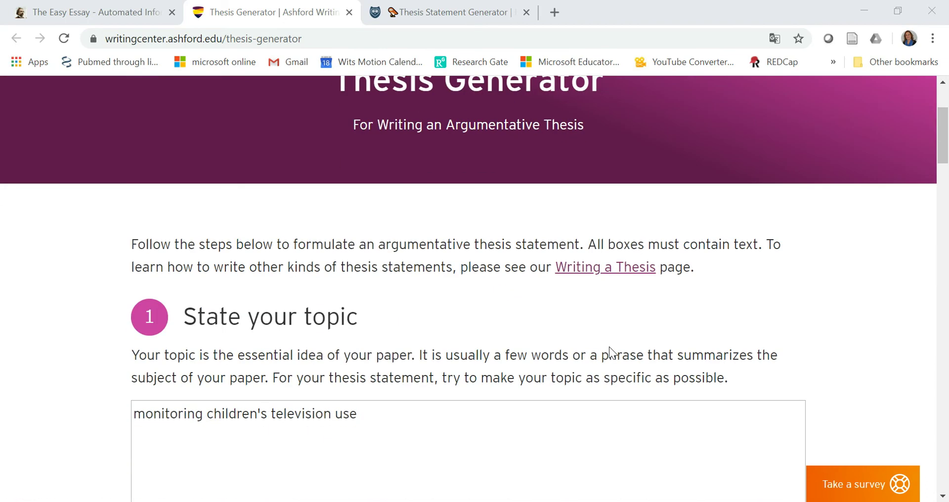
scroll(609, 347, down, 3)
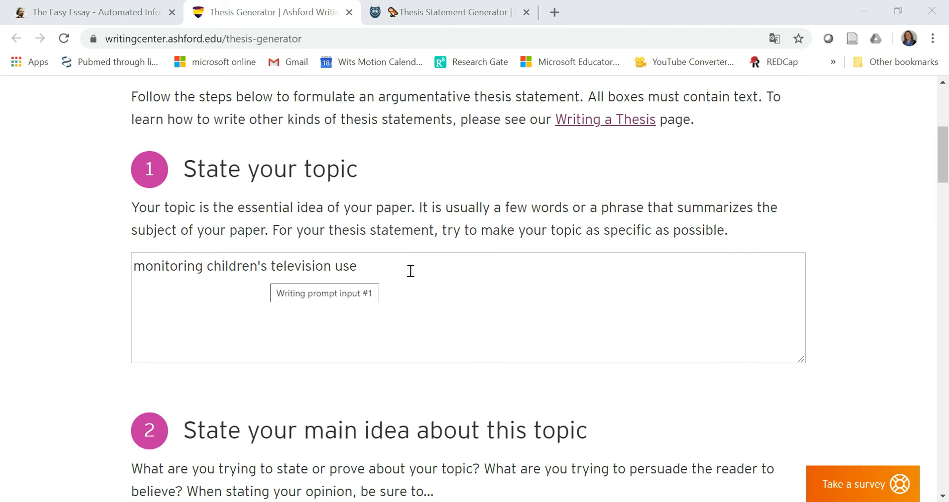
scroll(410, 271, down, 3)
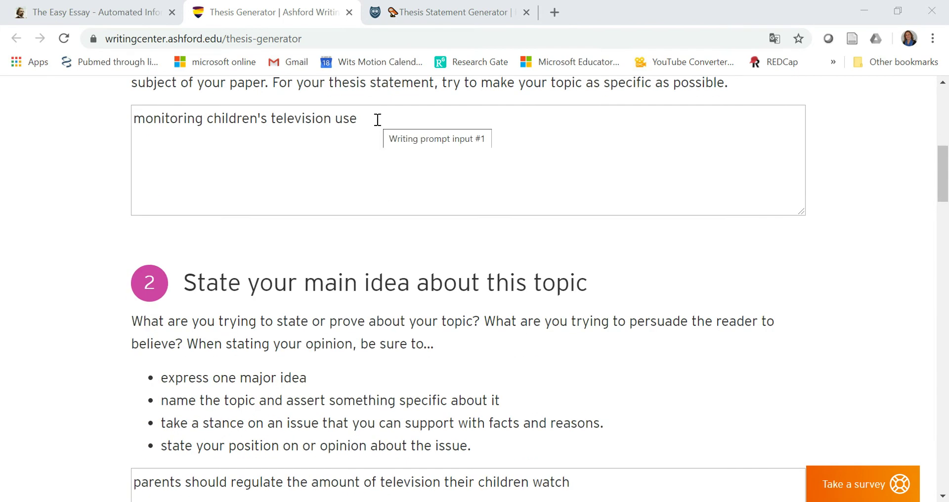
scroll(397, 277, down, 3)
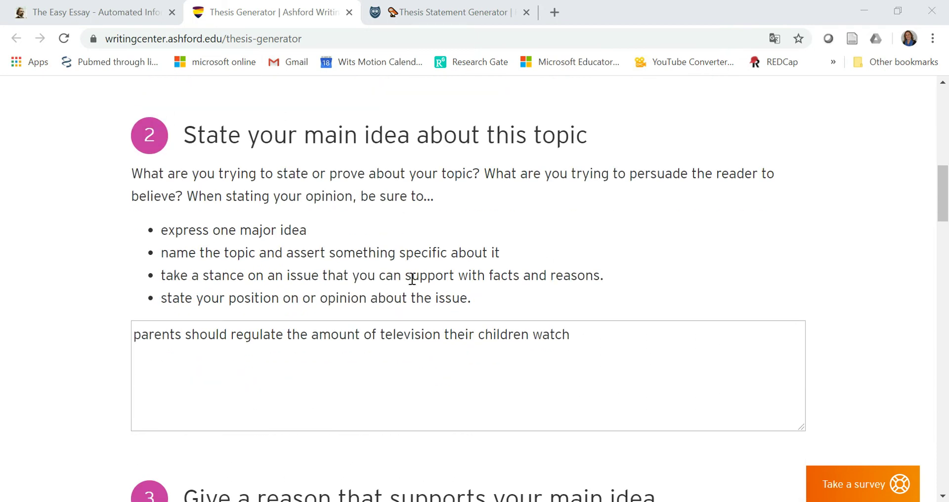
scroll(413, 276, down, 6)
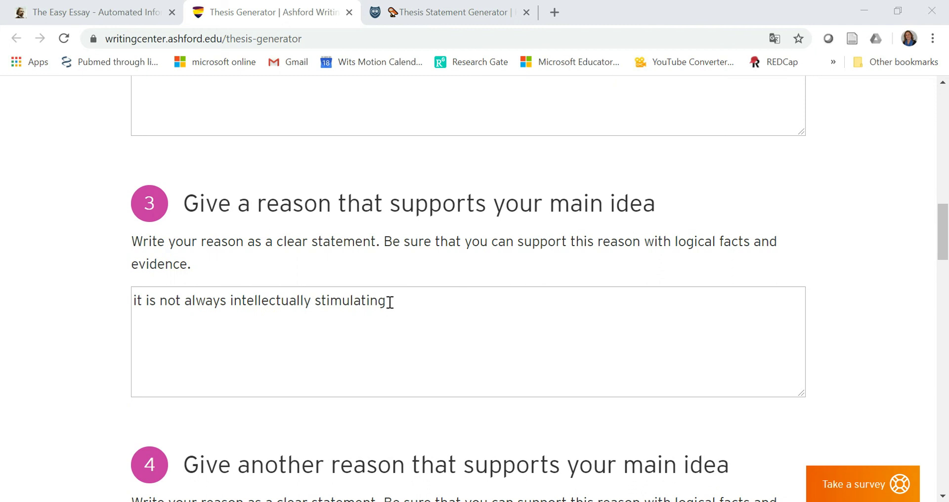
scroll(394, 318, down, 4)
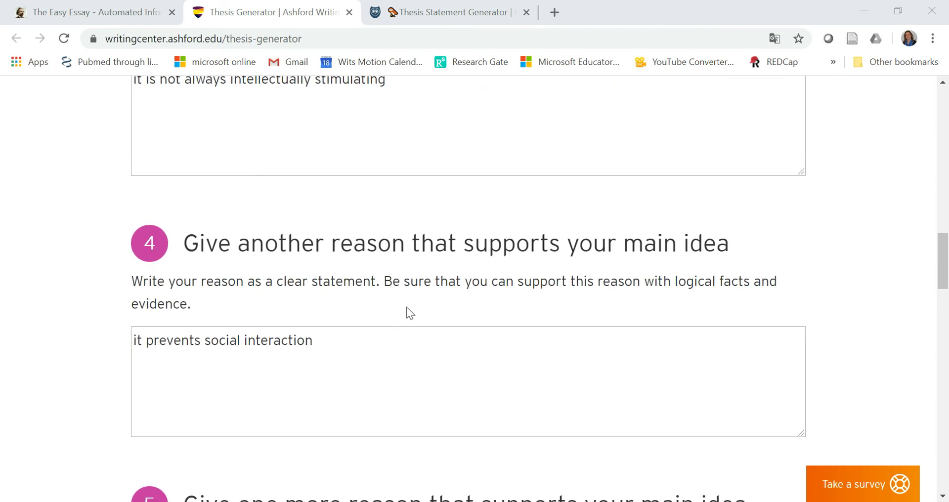
scroll(378, 340, down, 4)
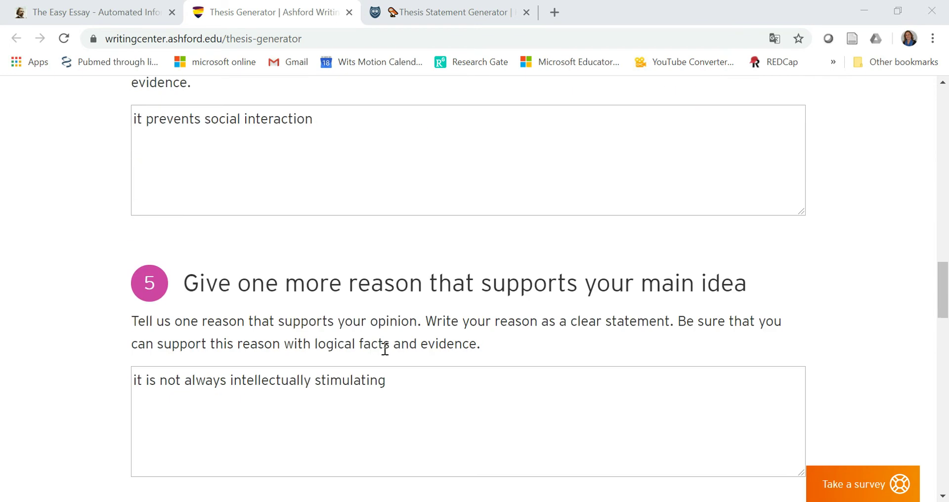
scroll(409, 384, down, 2)
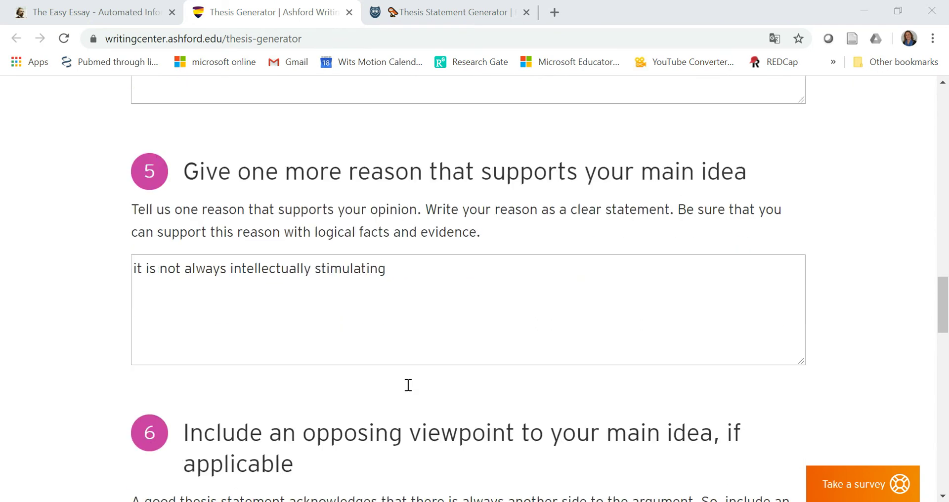
scroll(409, 385, down, 3)
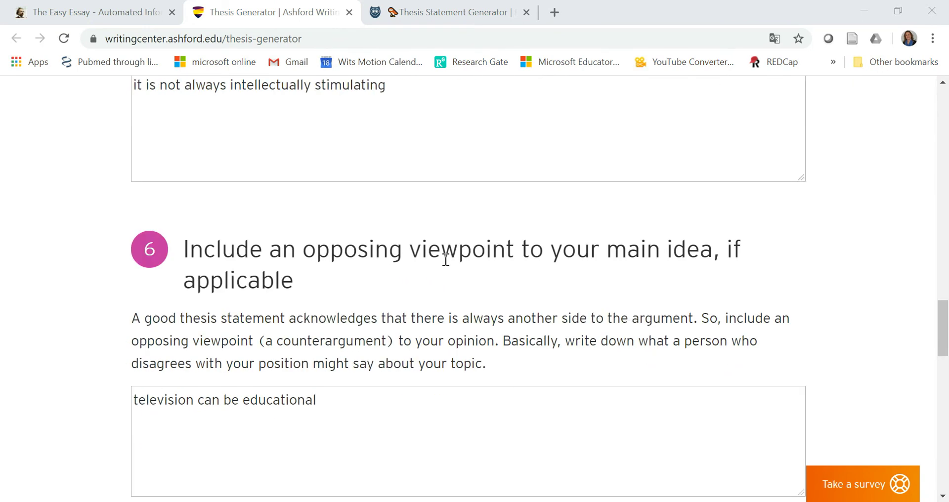
scroll(483, 261, down, 3)
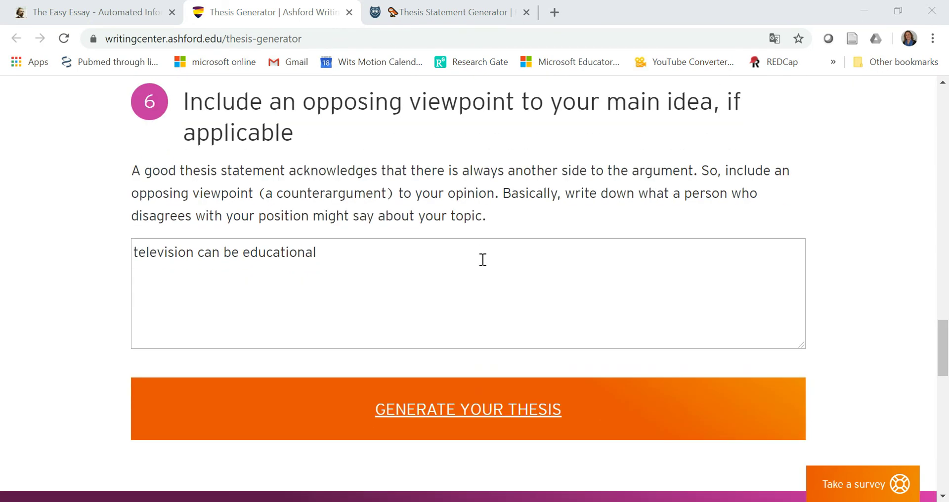
Generate the thesis from the sample answers about children's television use and turn it into an outline.
click(492, 418)
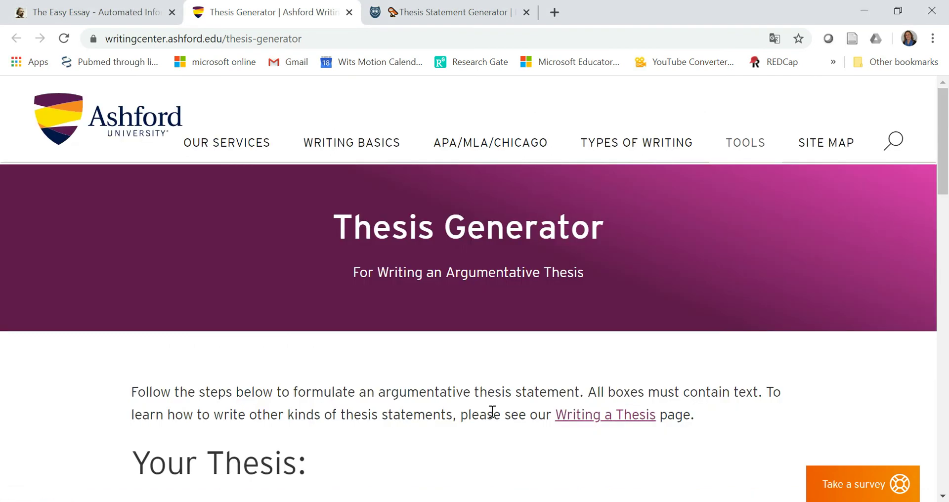
scroll(401, 381, down, 4)
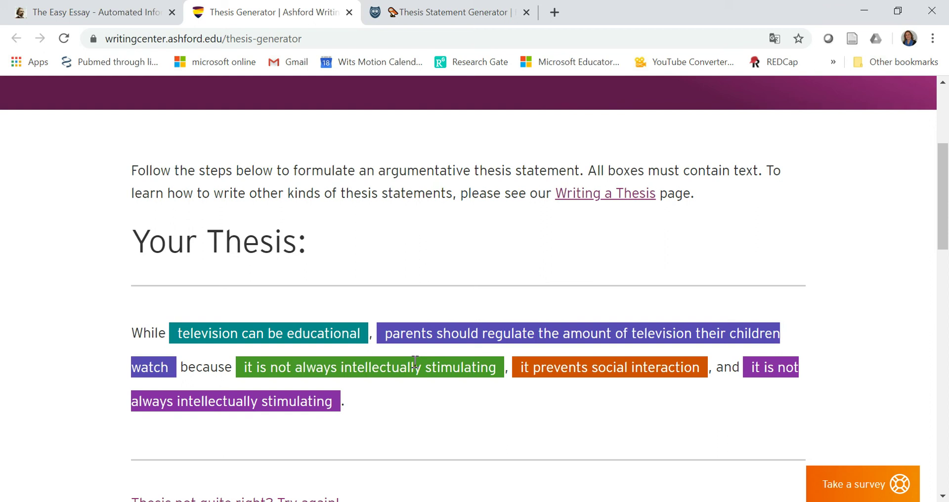
scroll(415, 363, down, 3)
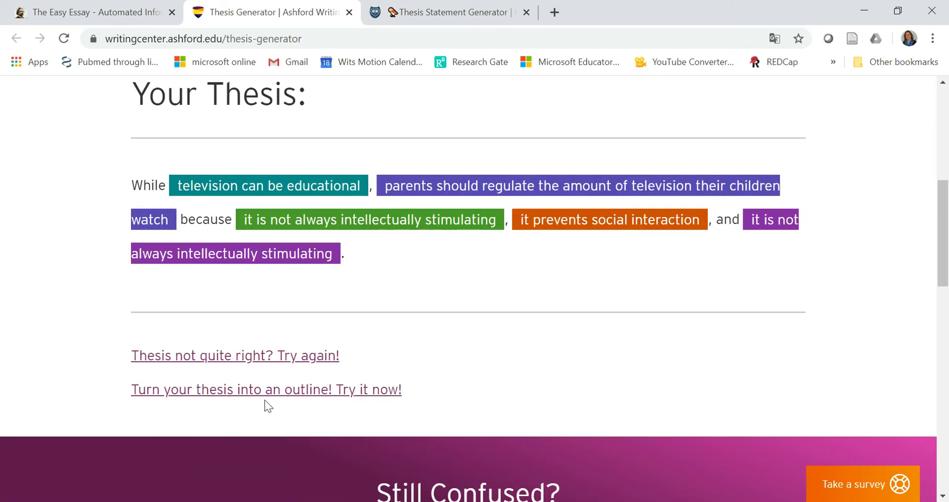
click(267, 395)
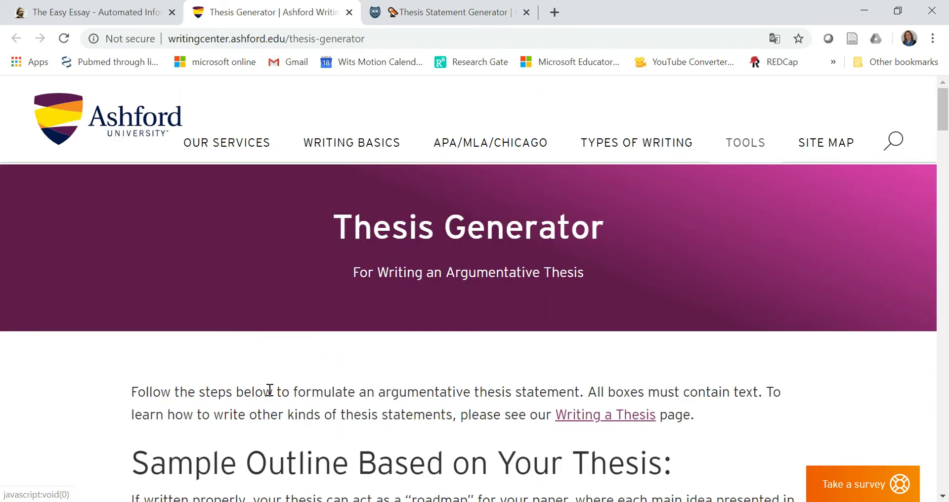
Read through the sample outline based on the thesis, from the introductory paragraph and three body paragraphs to the conclusion.
scroll(478, 313, down, 3)
scroll(473, 339, down, 1)
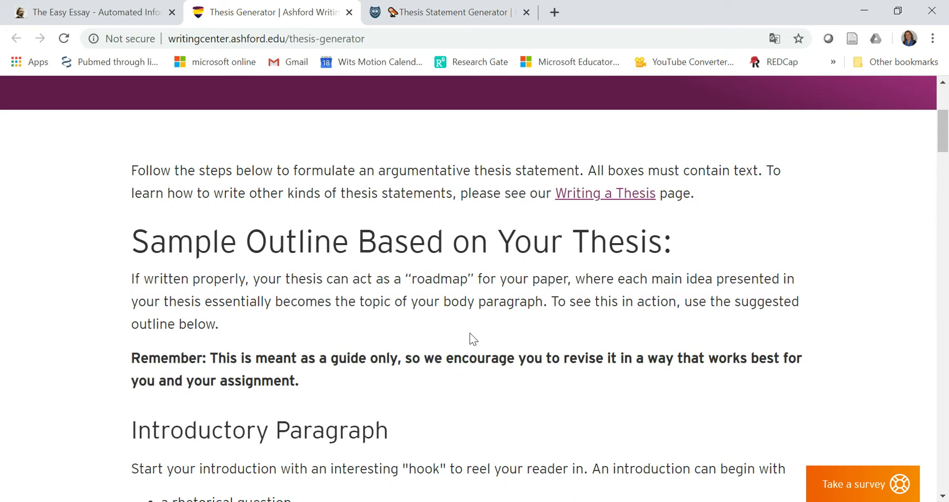
scroll(473, 339, down, 1)
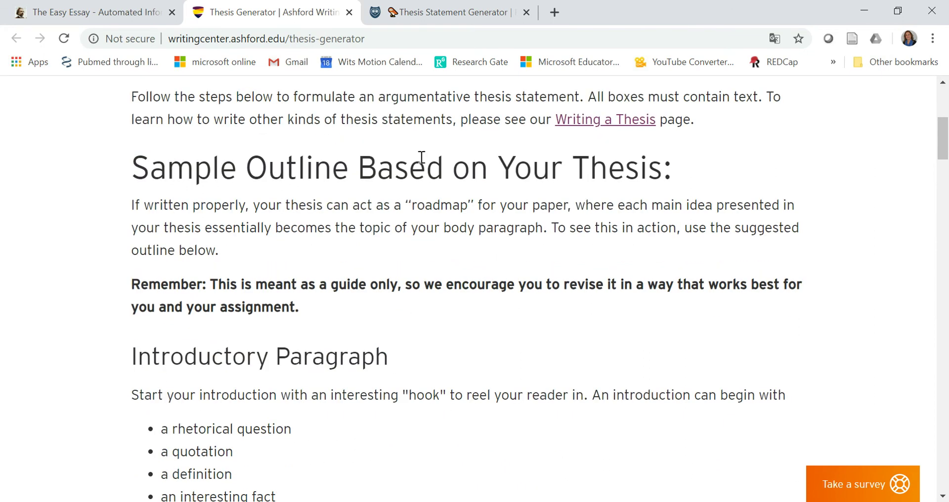
scroll(400, 368, down, 5)
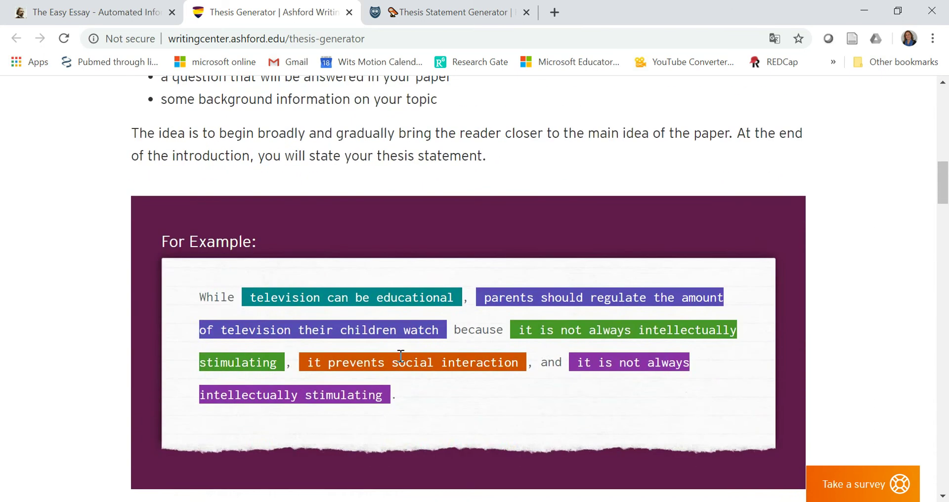
scroll(369, 354, down, 5)
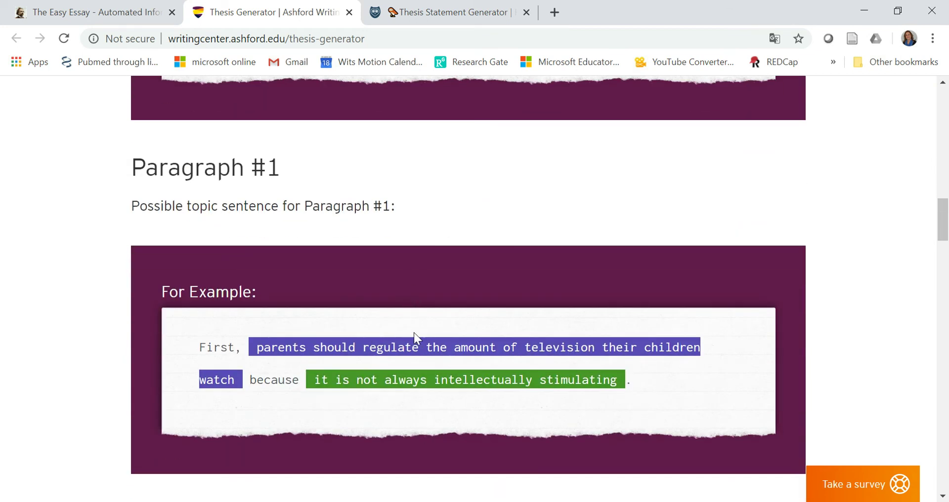
scroll(426, 375, down, 4)
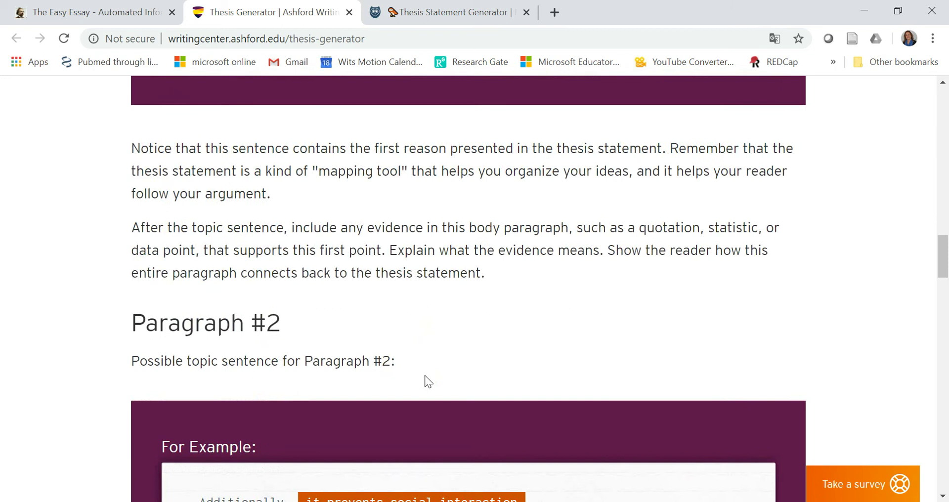
scroll(425, 374, down, 2)
scroll(456, 388, down, 5)
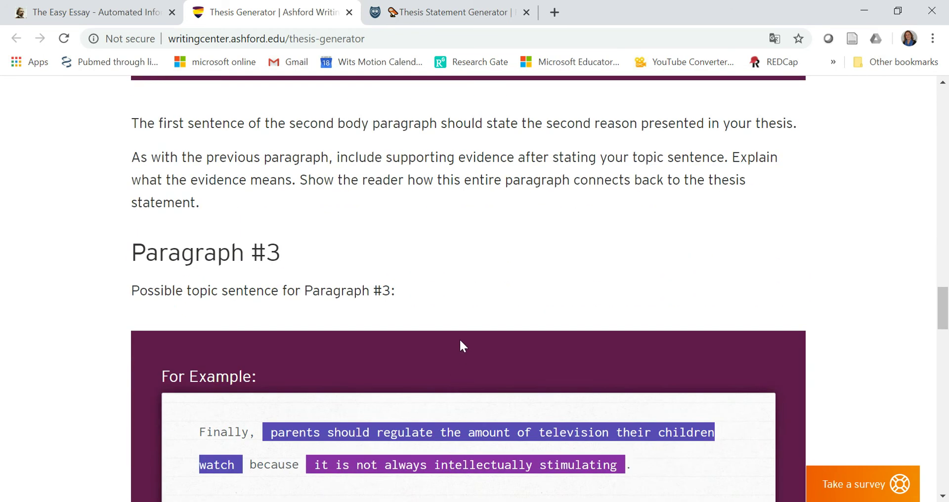
scroll(459, 341, down, 3)
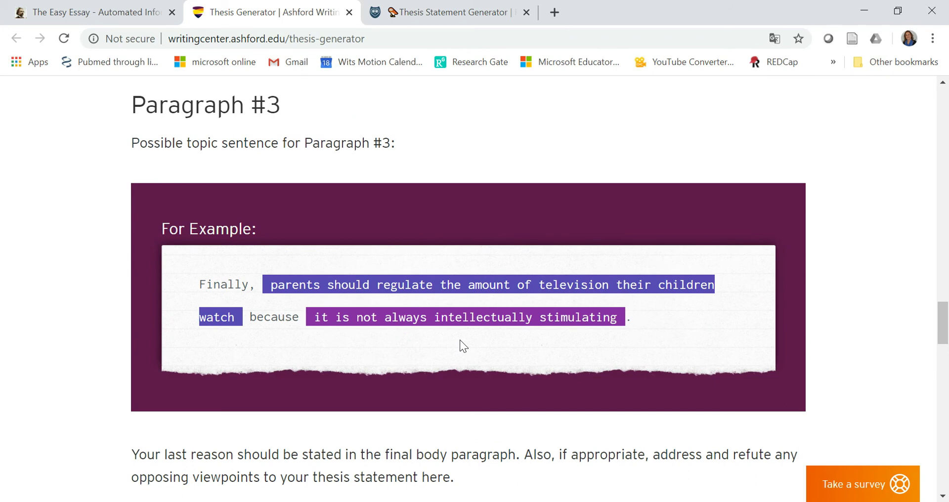
scroll(460, 340, down, 5)
scroll(460, 342, down, 7)
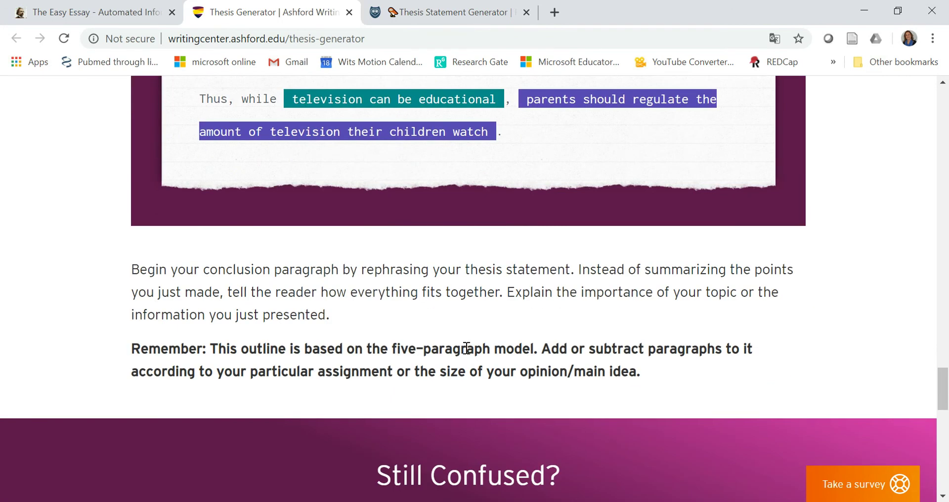
scroll(468, 345, up, 20)
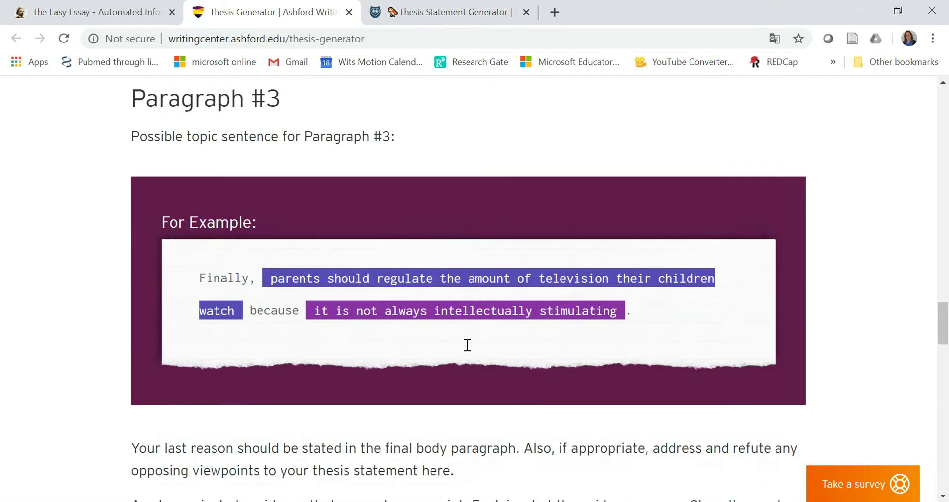
scroll(468, 345, up, 10)
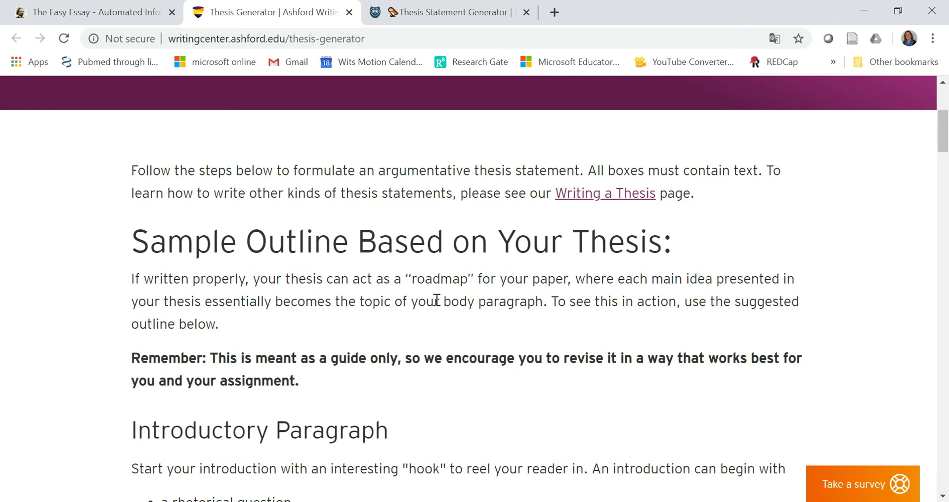
Switch to the PapersOwl thesis statement generator, review its five prompts, and generate the example thesis statements.
click(453, 13)
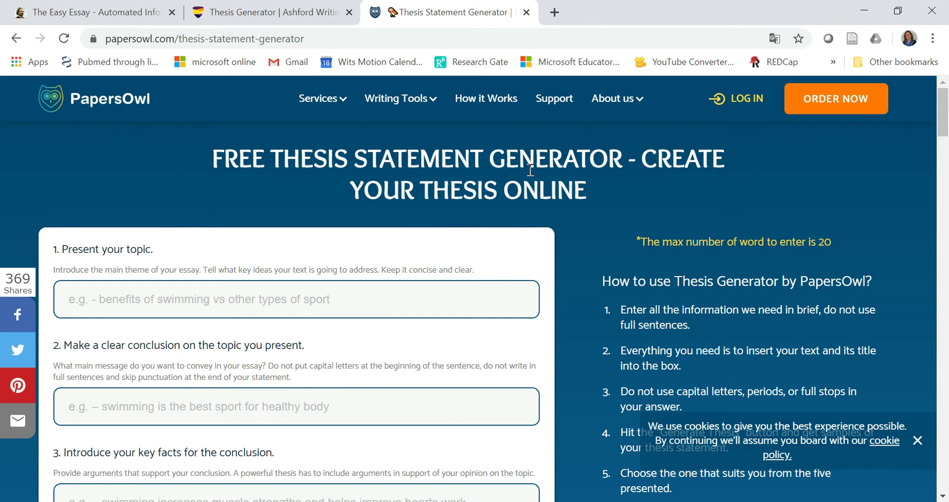
scroll(388, 336, down, 1)
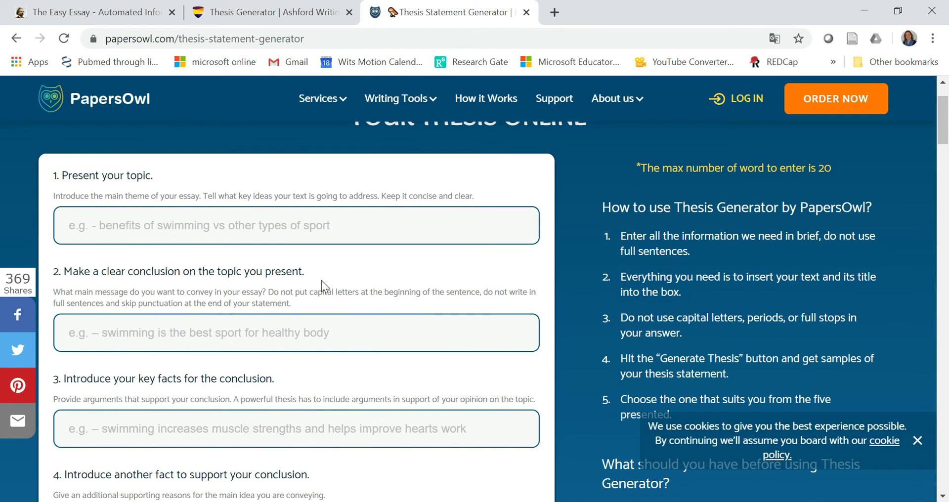
scroll(303, 280, down, 1)
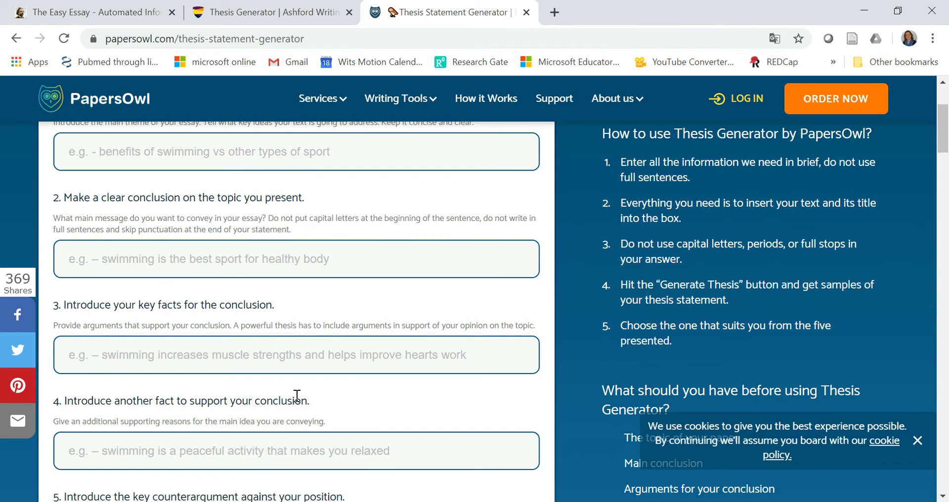
scroll(297, 396, down, 2)
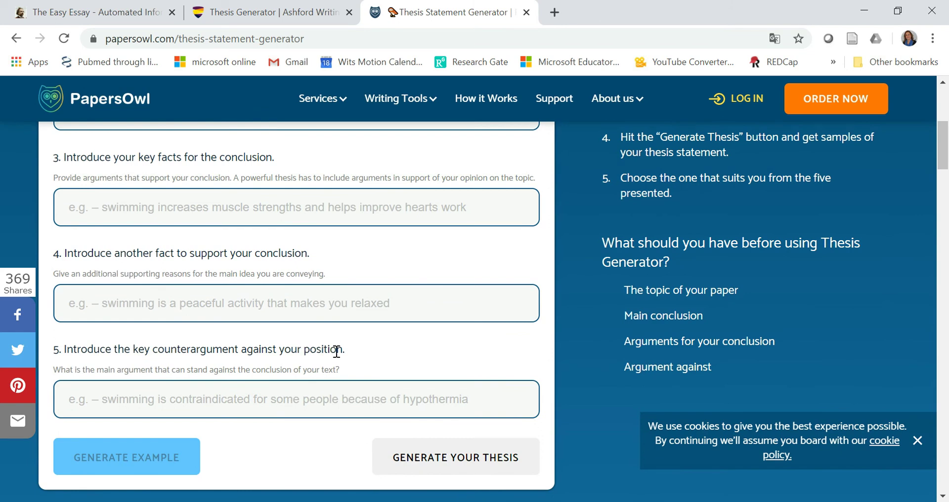
scroll(337, 353, down, 1)
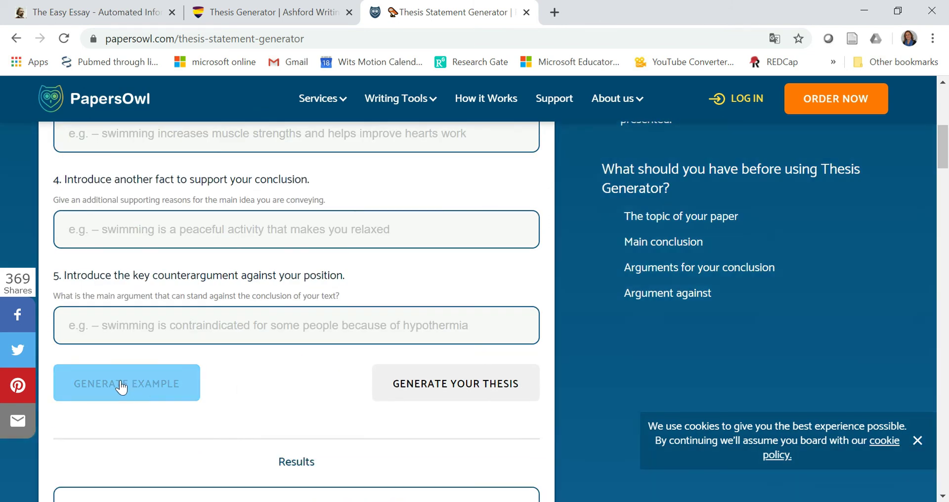
click(159, 376)
scroll(327, 342, down, 5)
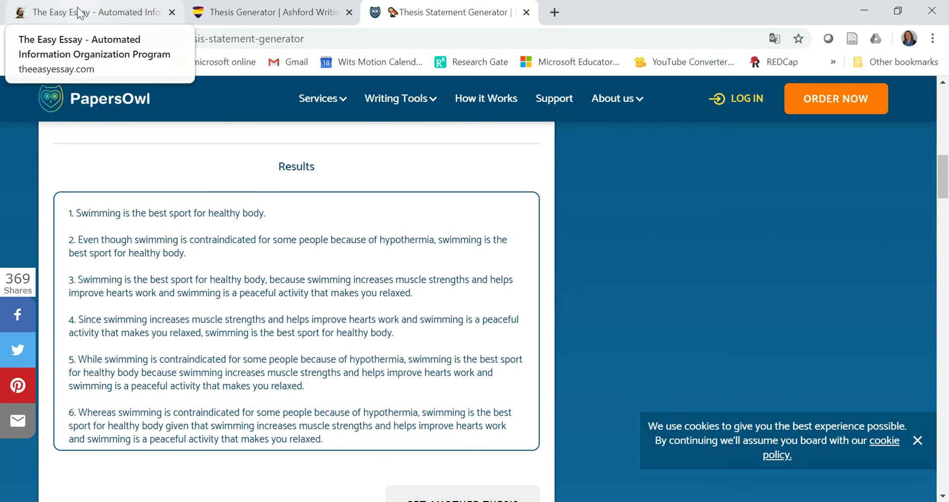
Switch to The Easy Essay site and start its guest demo to view the essay title and fact prompts.
click(79, 12)
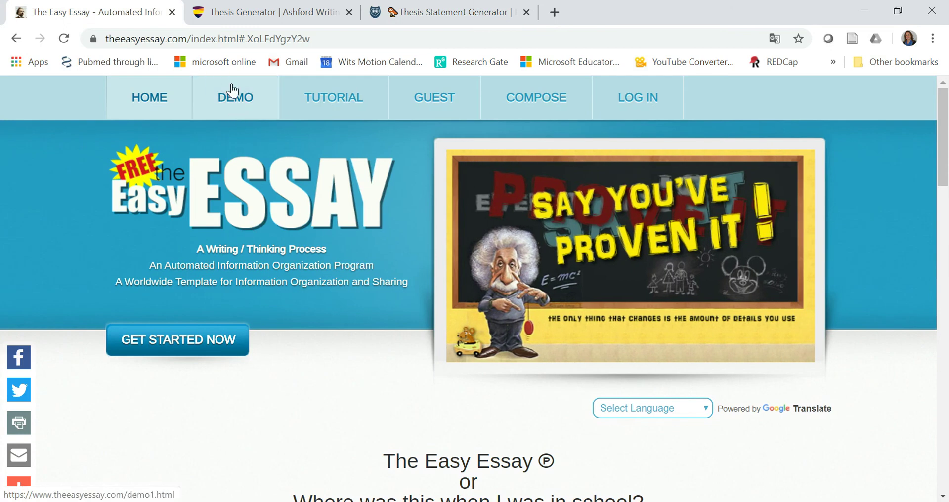
click(200, 340)
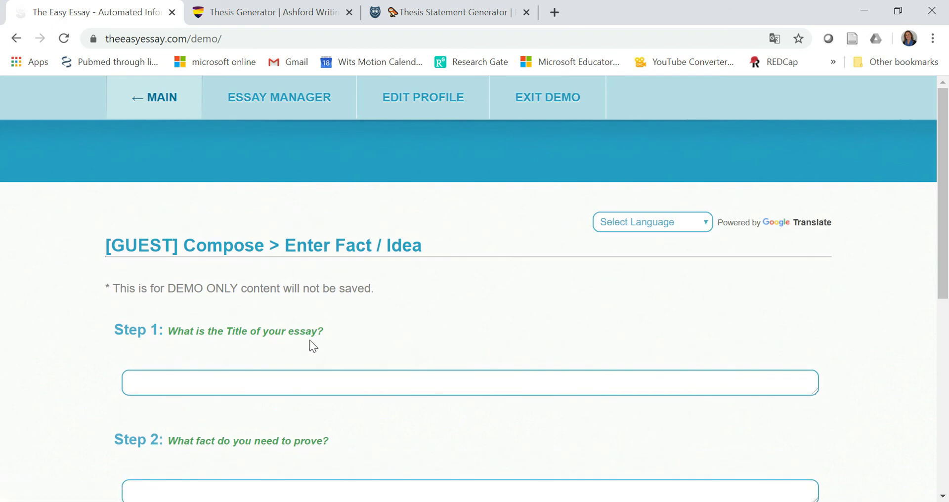
scroll(345, 346, down, 3)
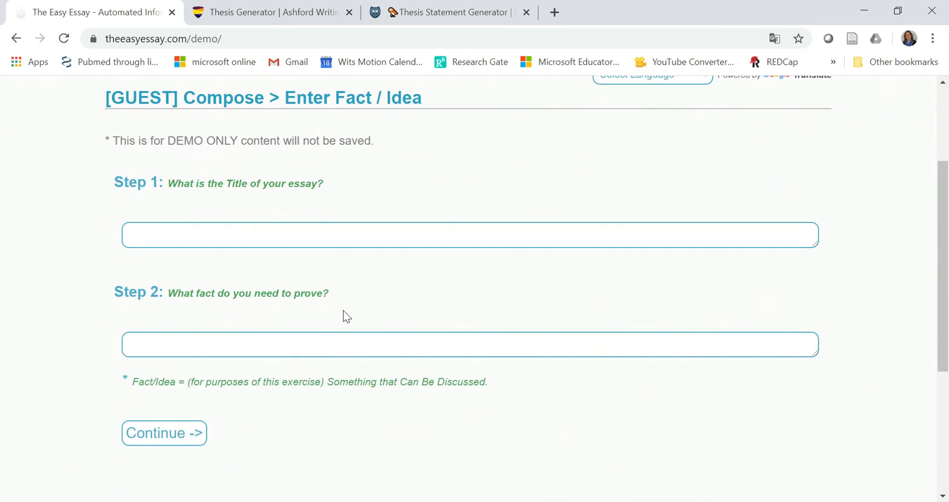
Continue the demo with the title and fact left blank, and review the short worksheet's reason and clincher statement prompts.
scroll(284, 445, down, 3)
click(181, 290)
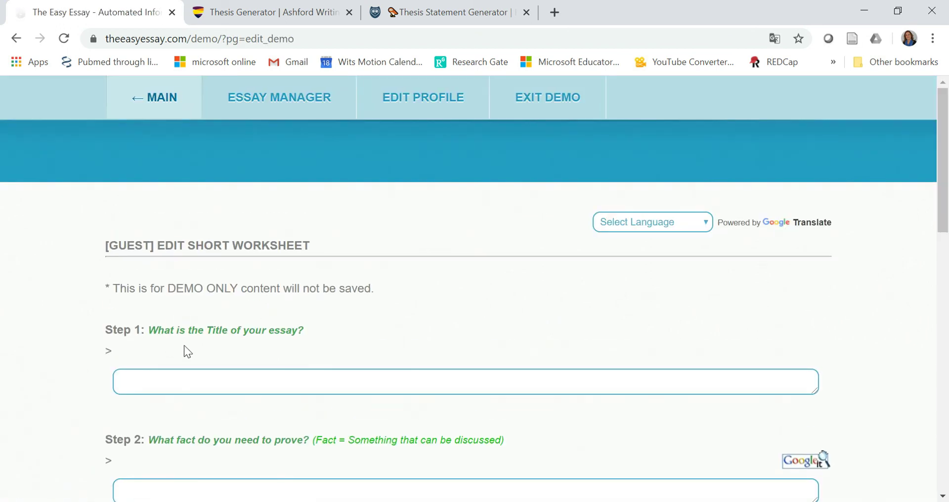
scroll(200, 354, down, 6)
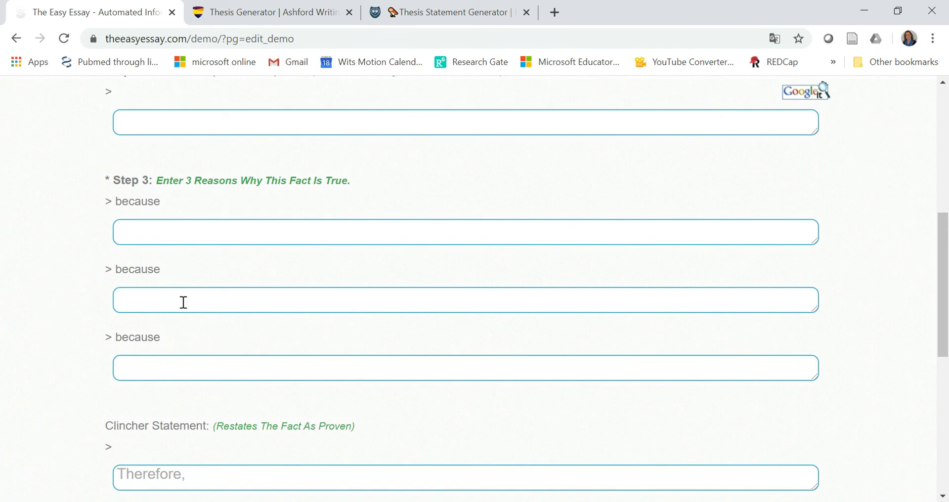
scroll(203, 371, down, 4)
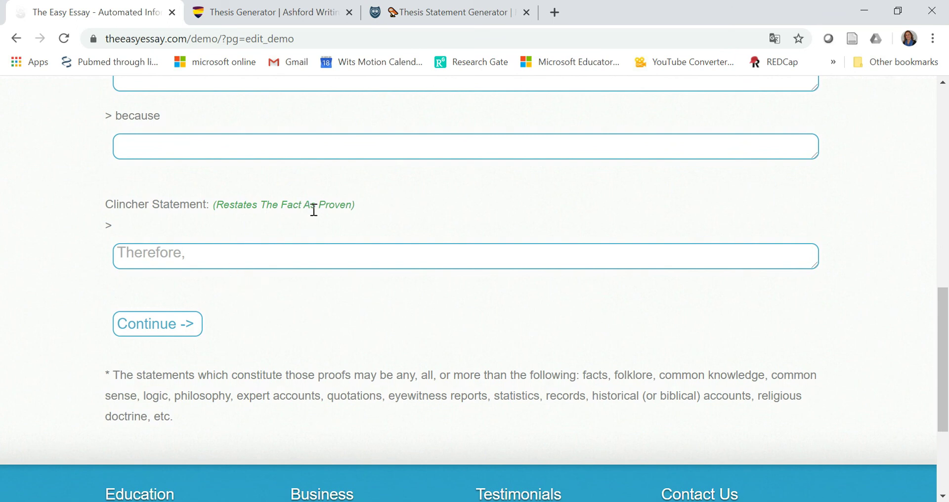
Advance to the 5 paragraph worksheet without filling in the short one, and review its three sets of supporting-reason prompts through the conclusion.
click(198, 323)
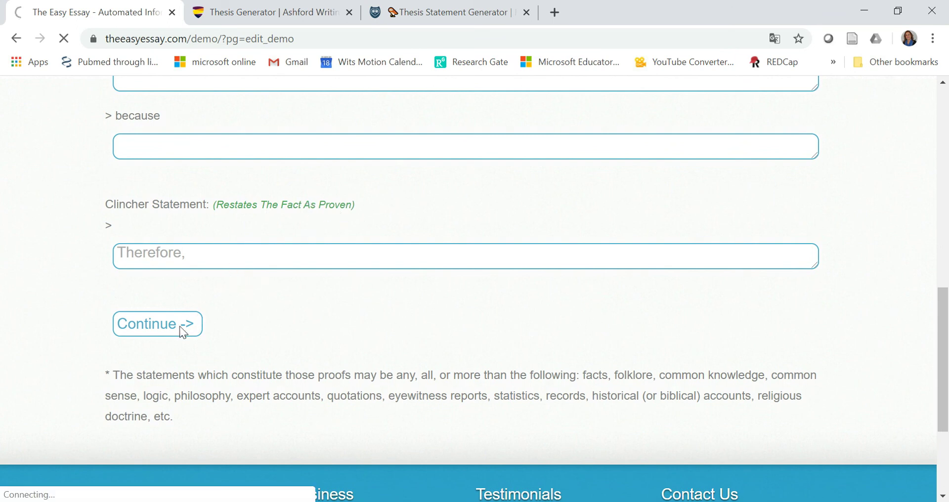
scroll(271, 257, down, 1)
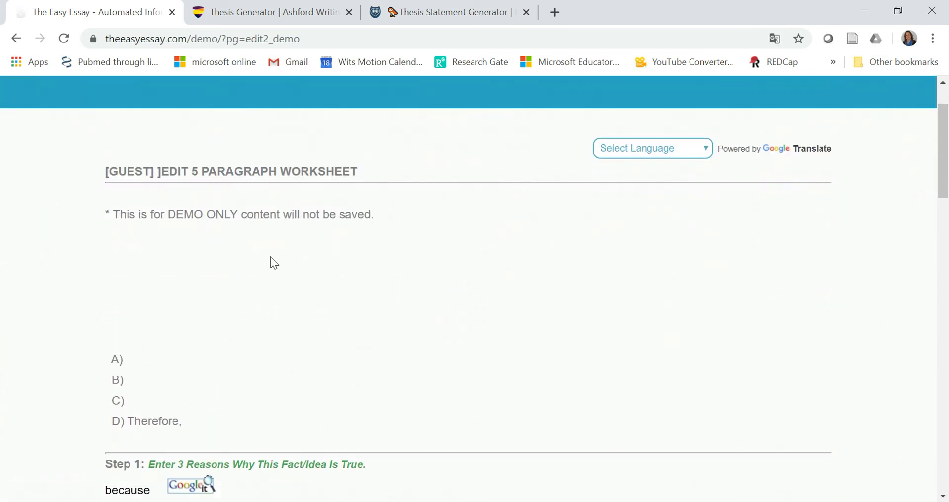
scroll(260, 386, down, 3)
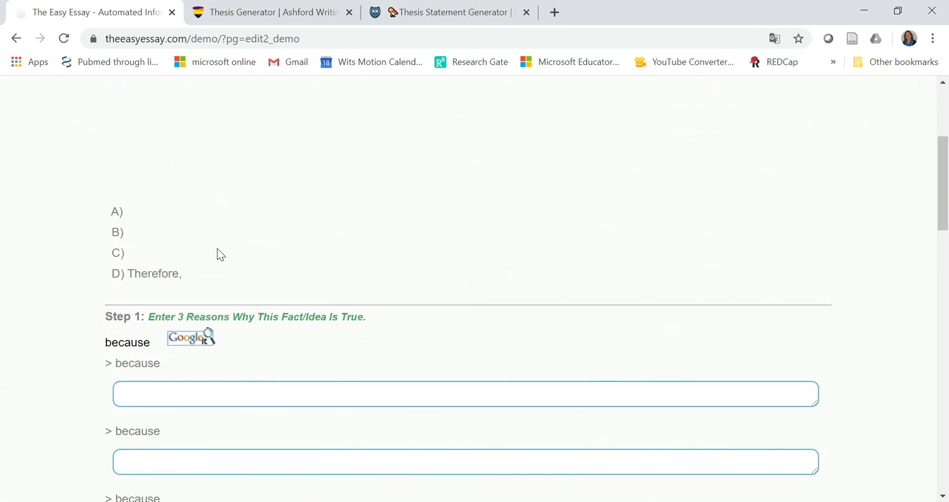
scroll(212, 256, down, 3)
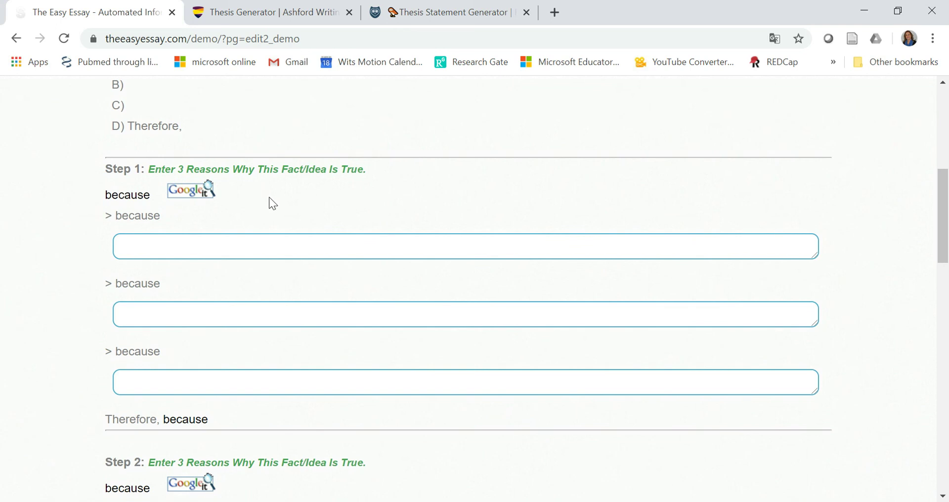
scroll(301, 209, down, 4)
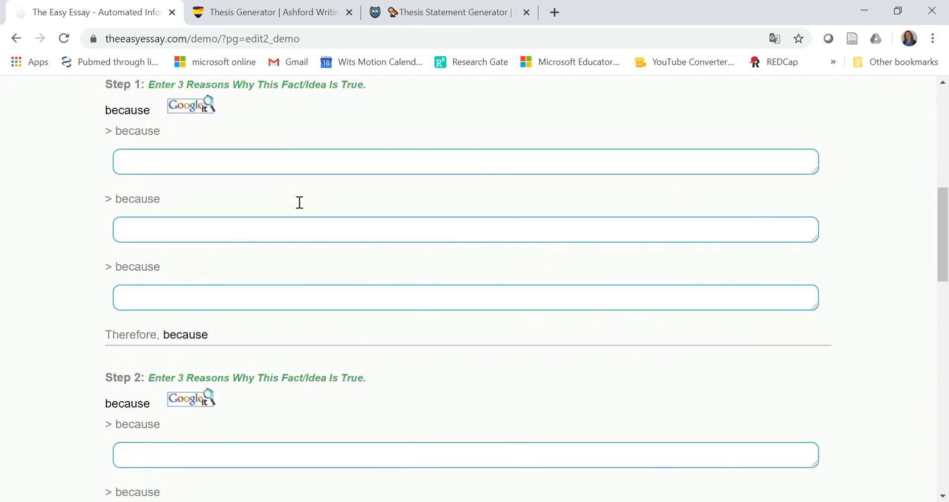
scroll(320, 254, down, 8)
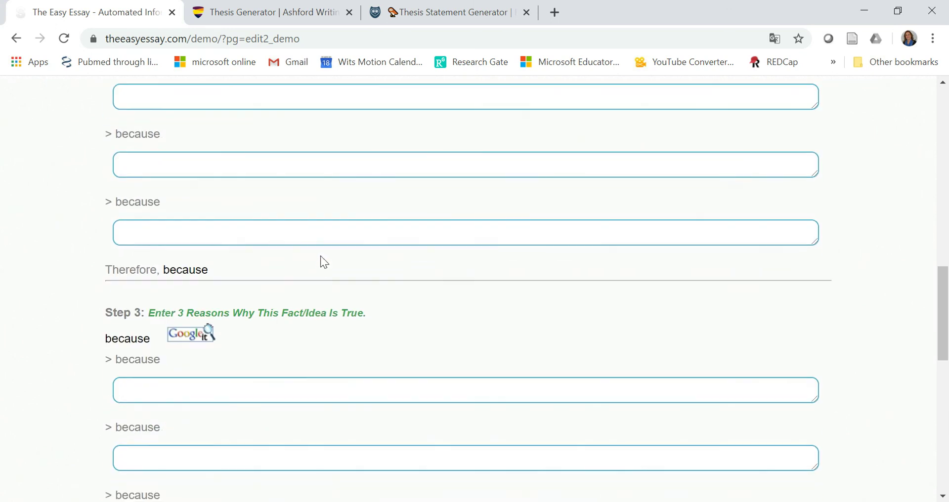
scroll(318, 267, down, 6)
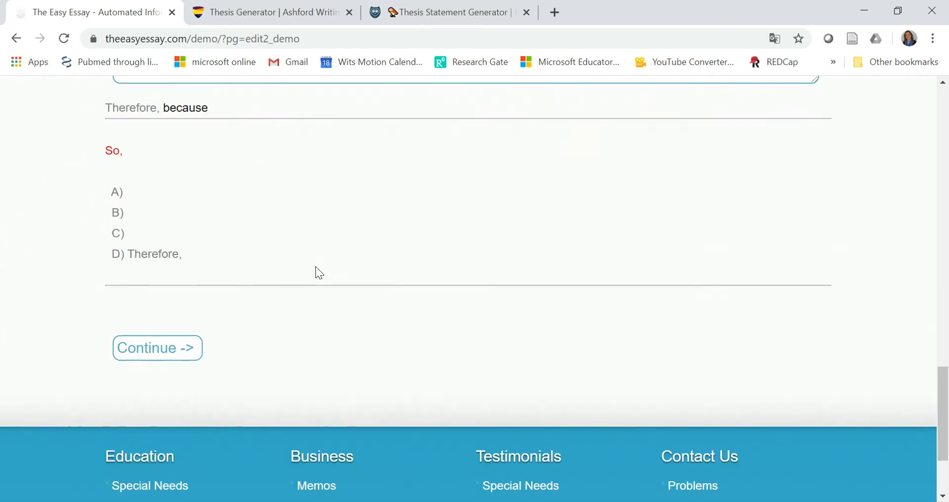
Generate the outline from the blank 5 paragraph worksheet and look through its sections down to the print option.
click(168, 296)
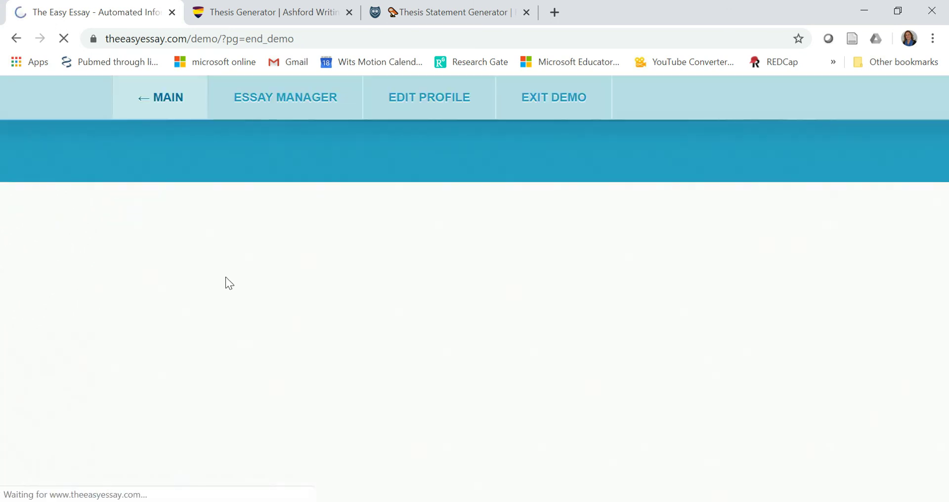
scroll(375, 287, down, 7)
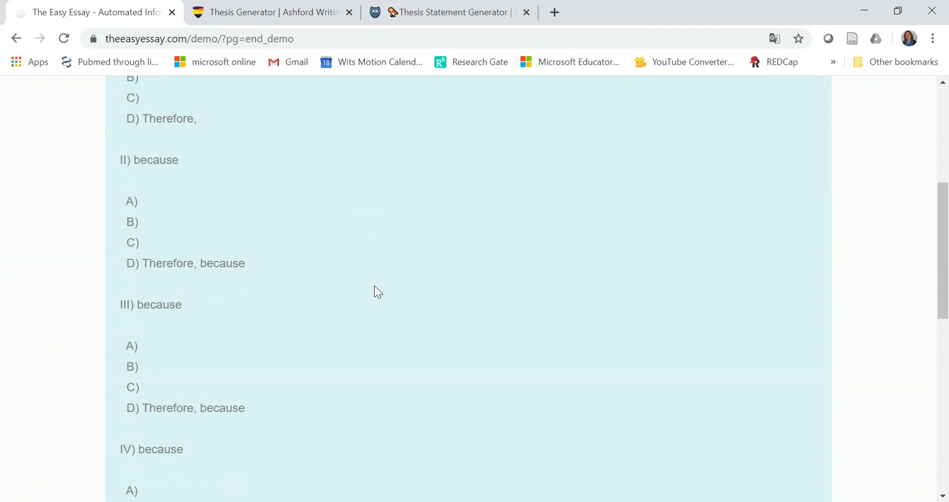
scroll(375, 287, down, 6)
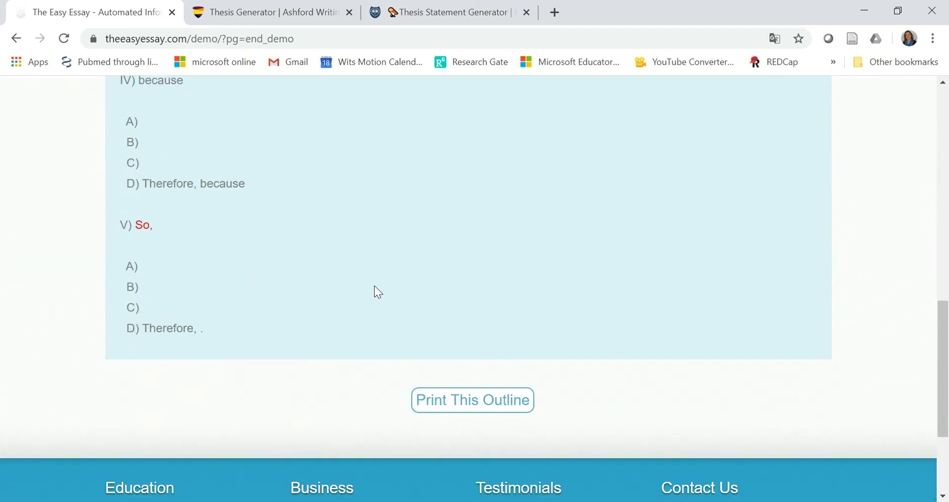